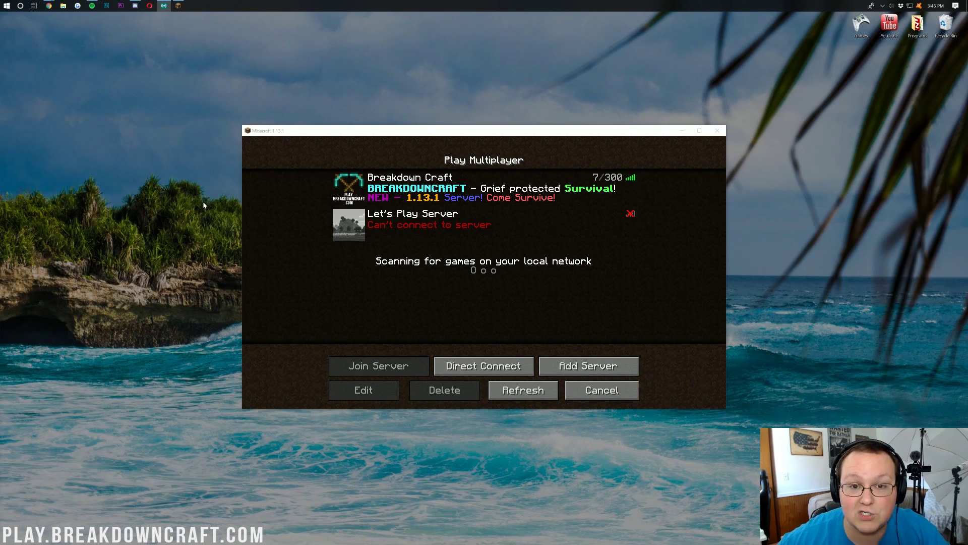
Join Breakdown Craft to check the current skin, then disconnect and quit Minecraft
{"action": "left_click", "coordinate": [348, 186]}
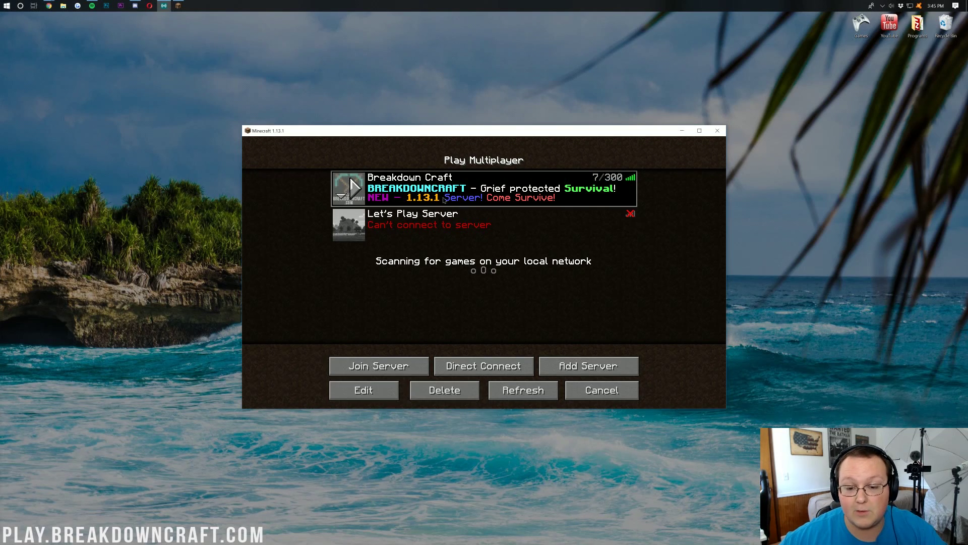
{"action": "left_click", "coordinate": [349, 187]}
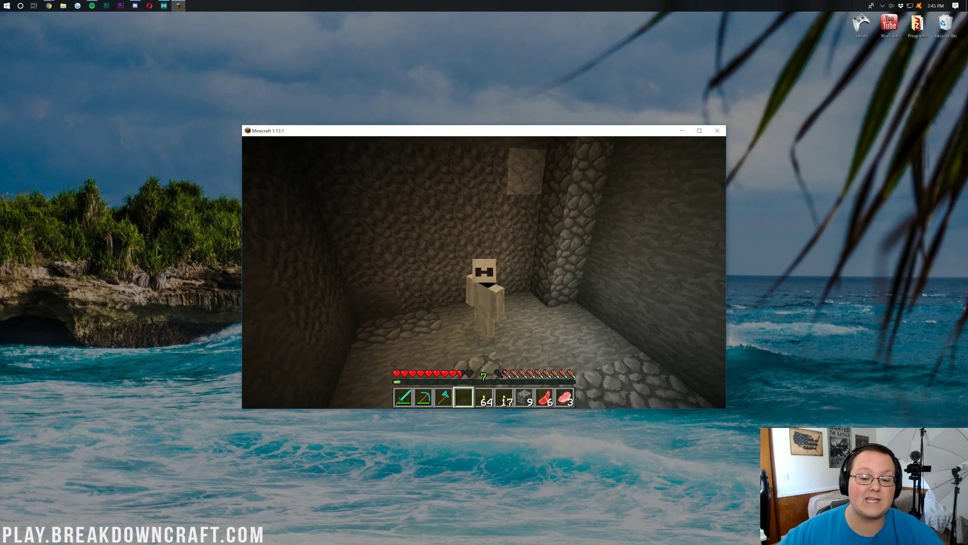
{"action": "key", "text": "Escape"}
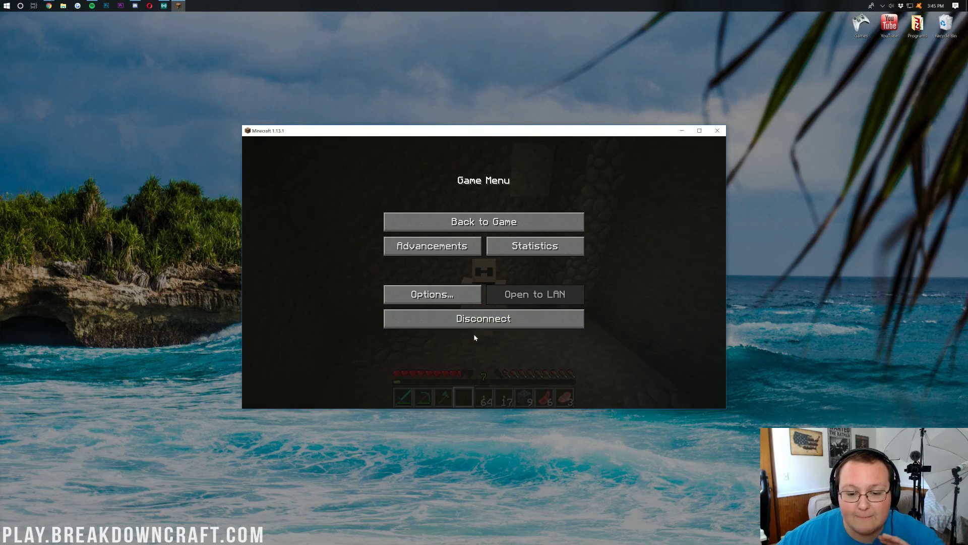
{"action": "left_click", "coordinate": [475, 325]}
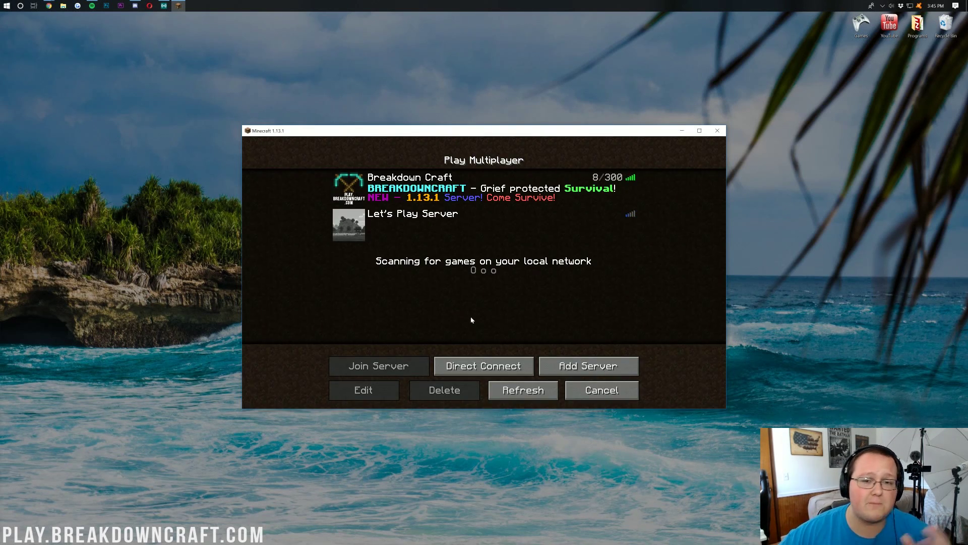
{"action": "left_click", "coordinate": [602, 390]}
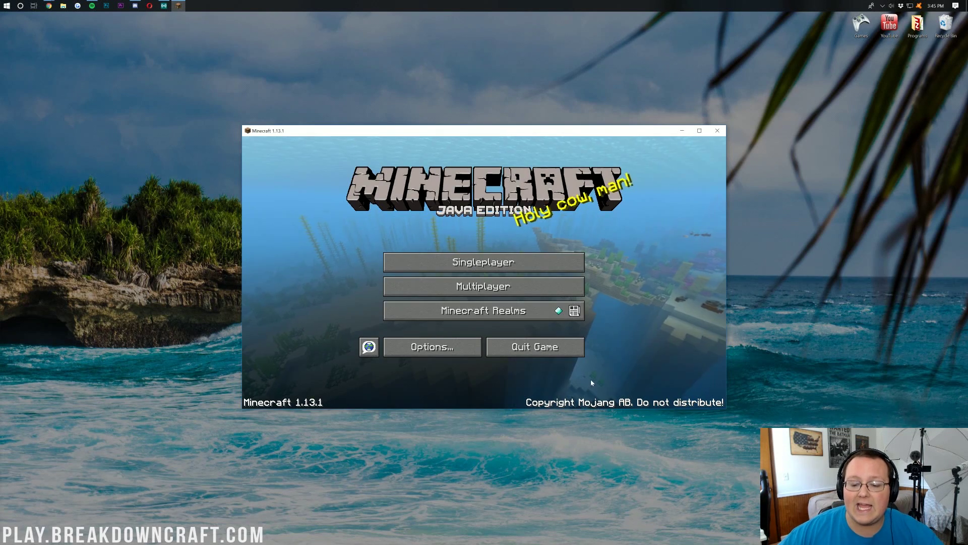
{"action": "left_click", "coordinate": [560, 350]}
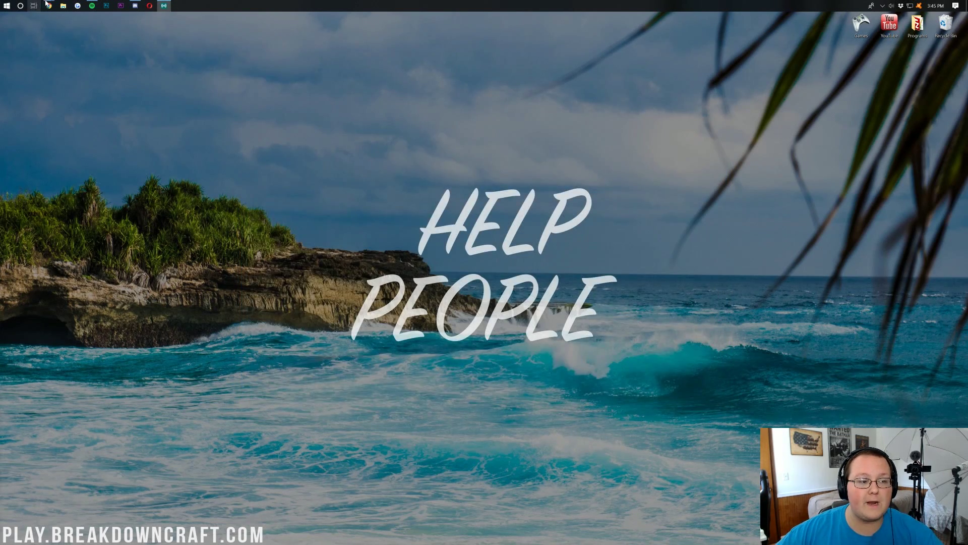
Bring the Official site | Minecraft window forward and go to its Log In page
{"action": "mouse_move", "coordinate": [49, 6]}
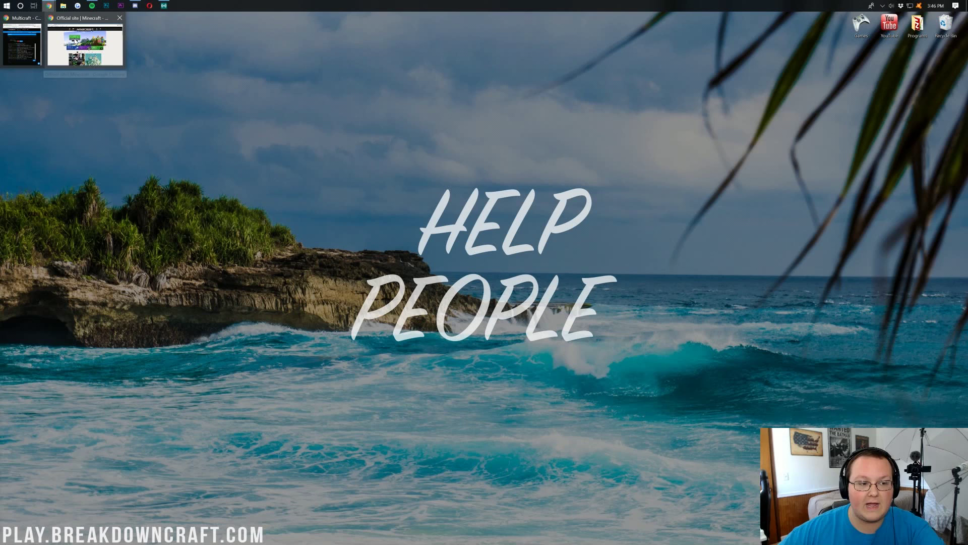
{"action": "left_click", "coordinate": [76, 36]}
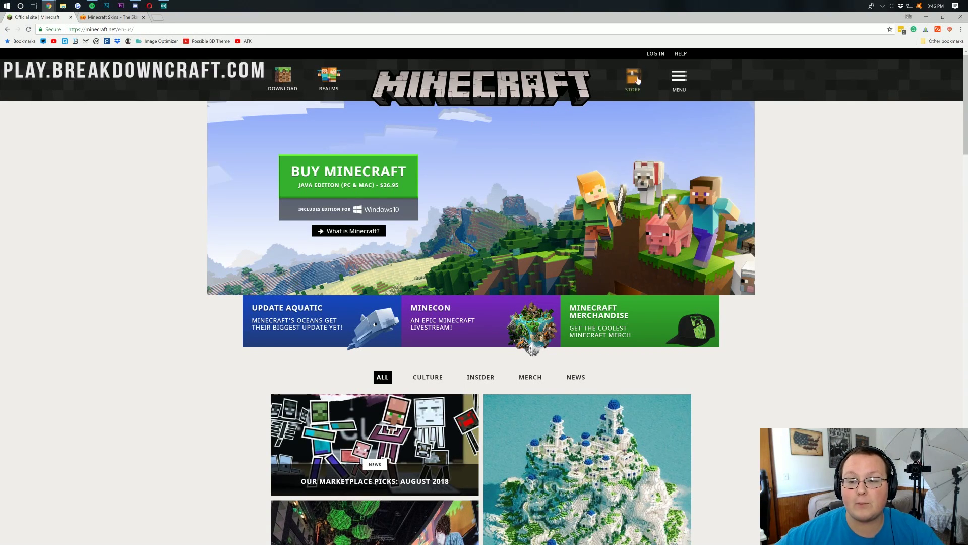
{"action": "left_click", "coordinate": [651, 56]}
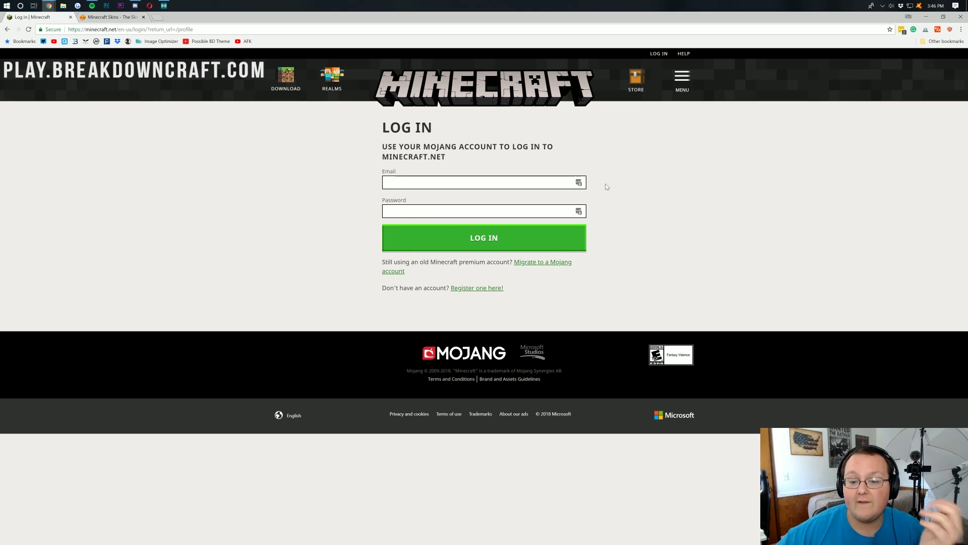
Sign in to the Mojang account using the saved login credentials
{"action": "left_click", "coordinate": [579, 183]}
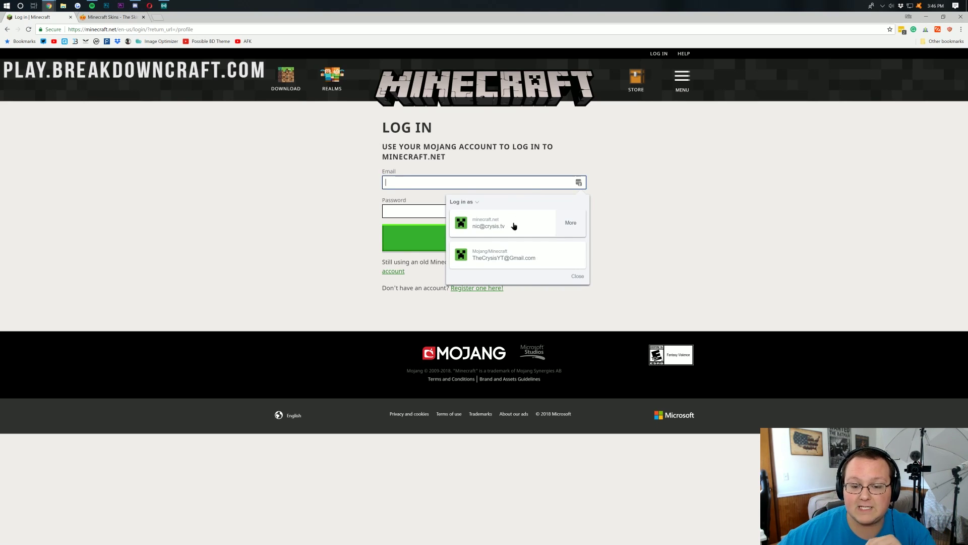
{"action": "left_click", "coordinate": [513, 224]}
{"action": "left_click", "coordinate": [452, 246]}
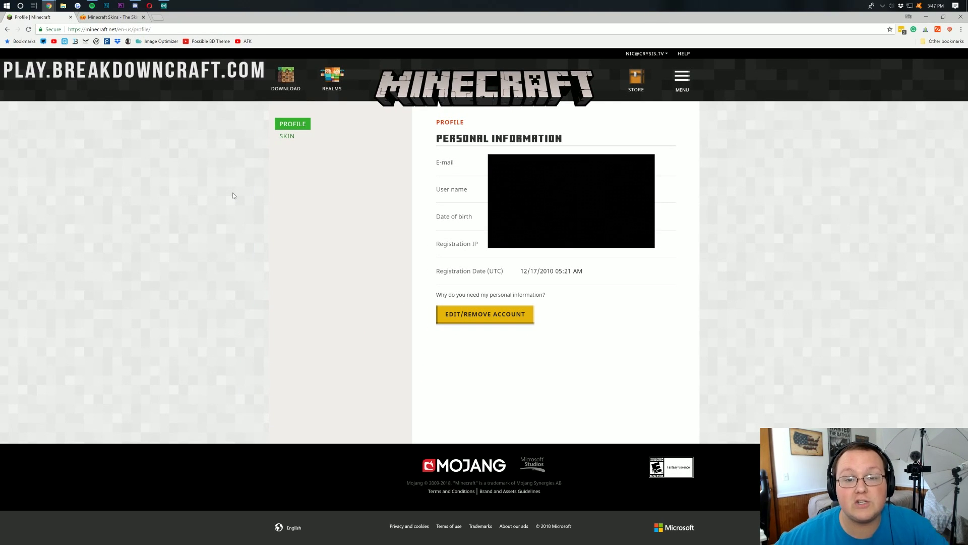
Open the Change your skin page, then switch to the Minecraft Skins tab
{"action": "left_click", "coordinate": [286, 137]}
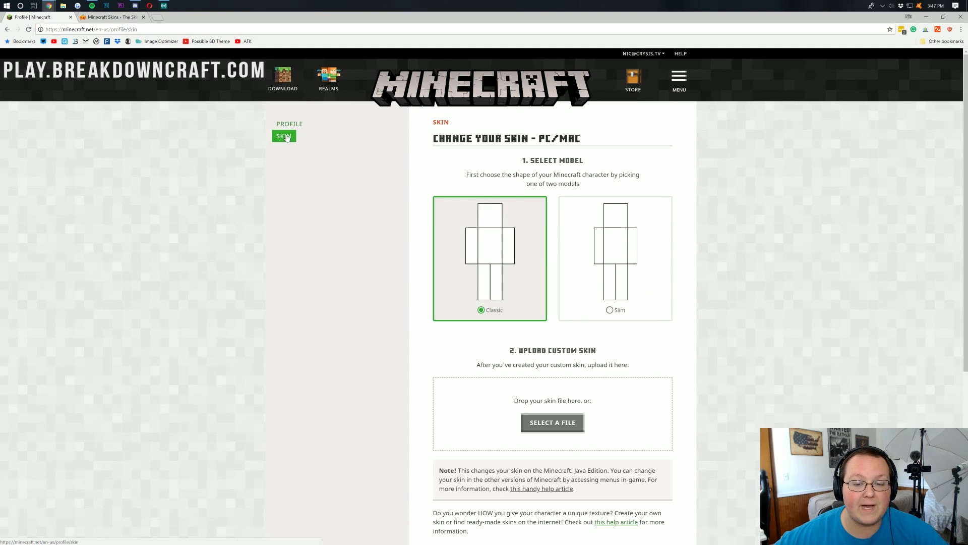
{"action": "scroll", "coordinate": [488, 182], "scroll_direction": "down", "scroll_amount": 3}
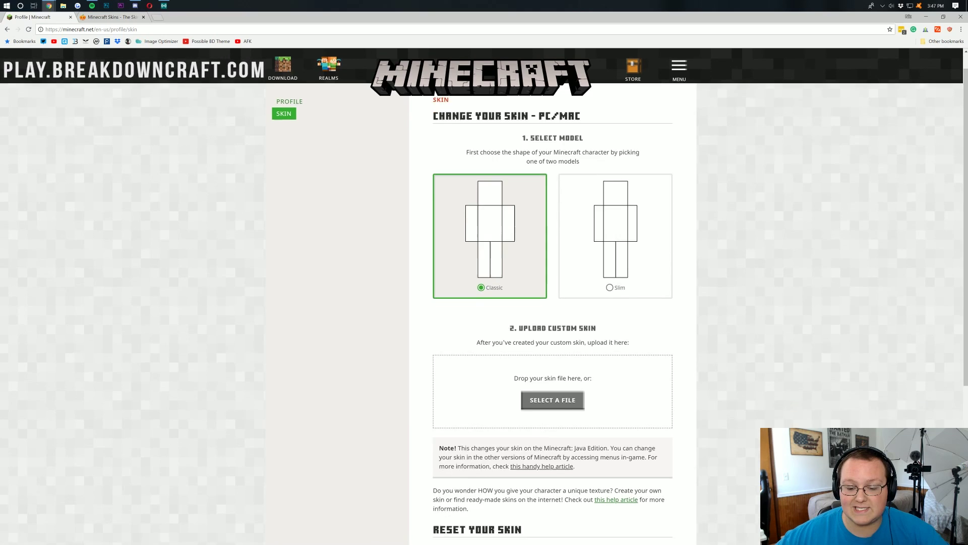
{"action": "scroll", "coordinate": [434, 324], "scroll_direction": "up", "scroll_amount": 3}
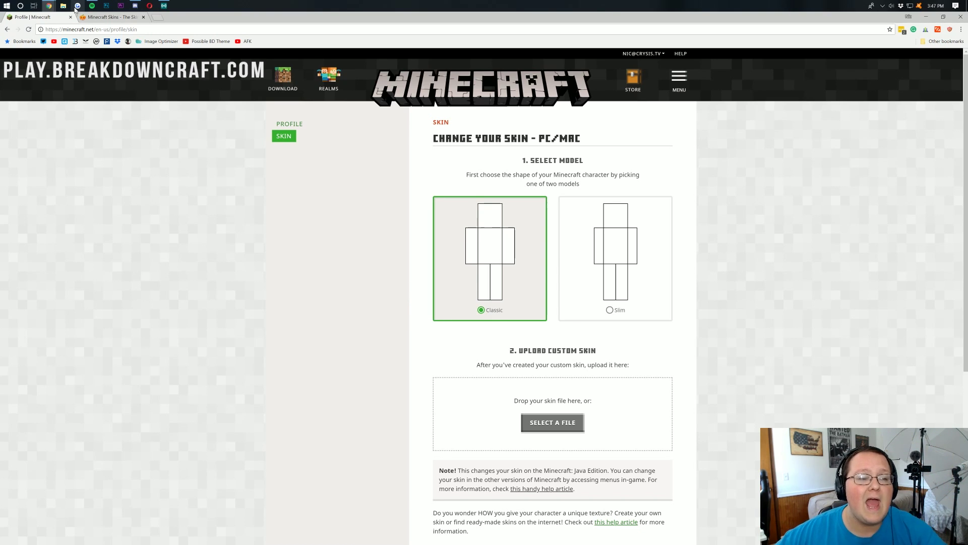
{"action": "left_click", "coordinate": [89, 17]}
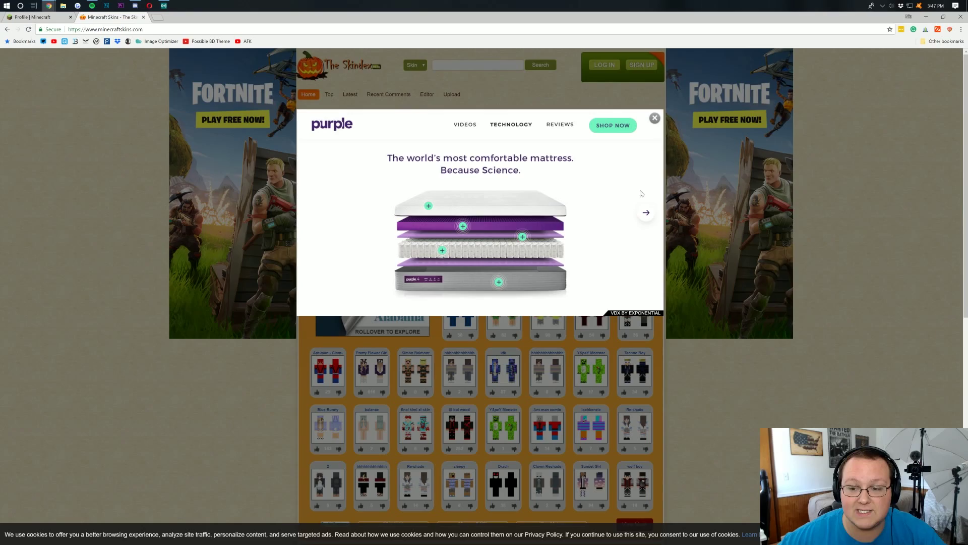
Dismiss the ad and download the SuperNoob skin PNG from The Skindex's Top list
{"action": "left_click", "coordinate": [654, 118]}
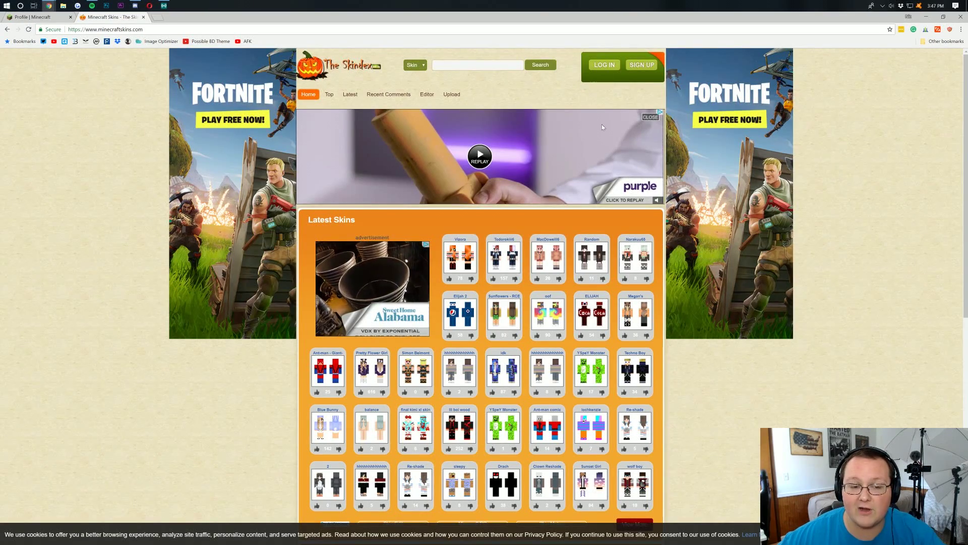
{"action": "scroll", "coordinate": [517, 166], "scroll_direction": "down", "scroll_amount": 3}
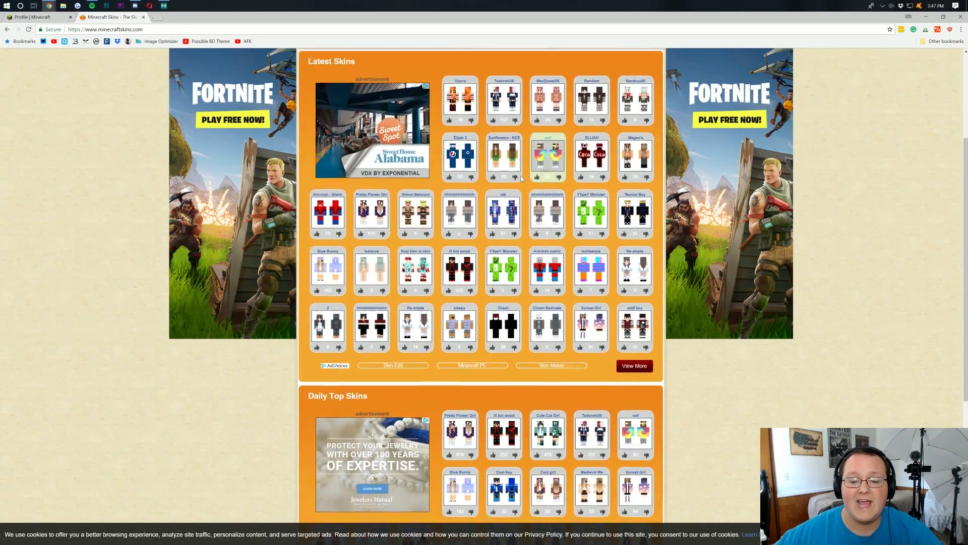
{"action": "scroll", "coordinate": [522, 201], "scroll_direction": "up", "scroll_amount": 3}
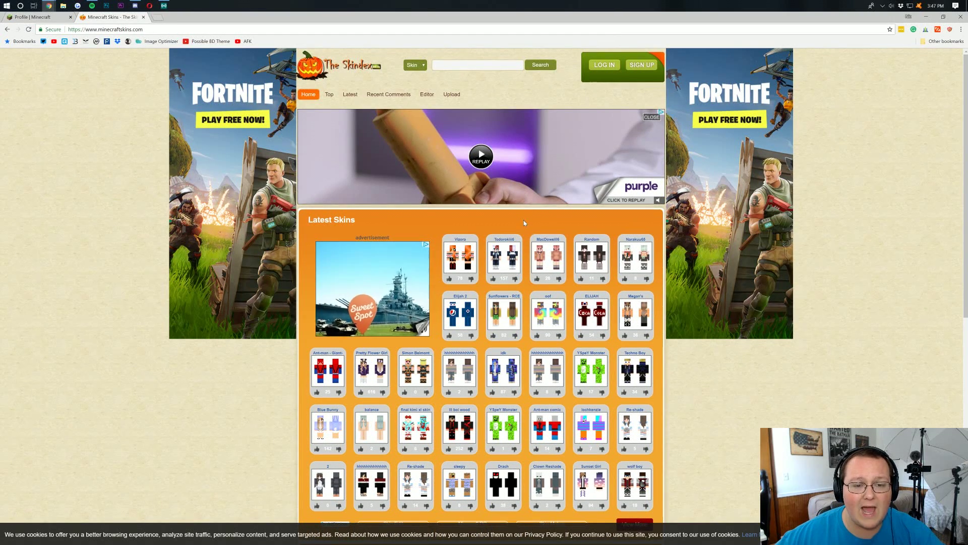
{"action": "left_click", "coordinate": [328, 96]}
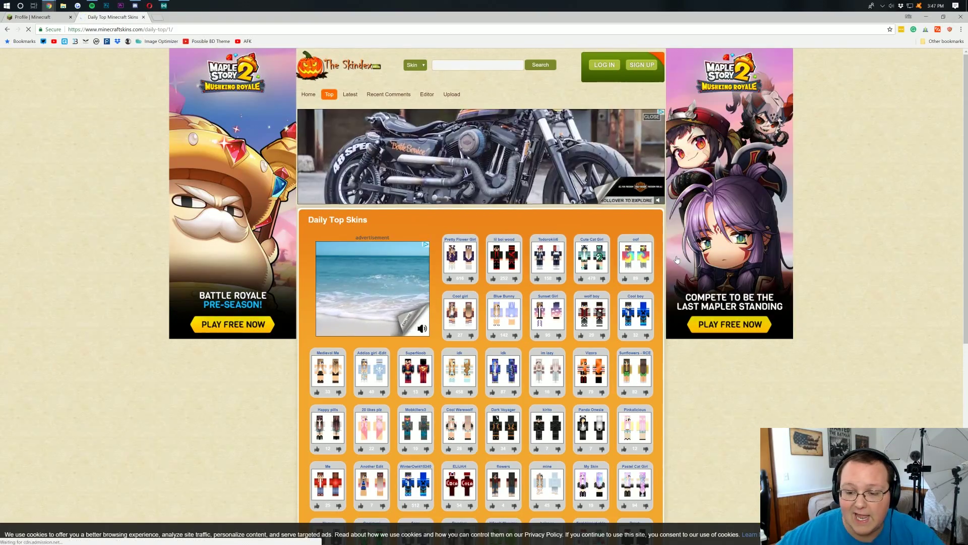
{"action": "scroll", "coordinate": [677, 260], "scroll_direction": "down", "scroll_amount": 4}
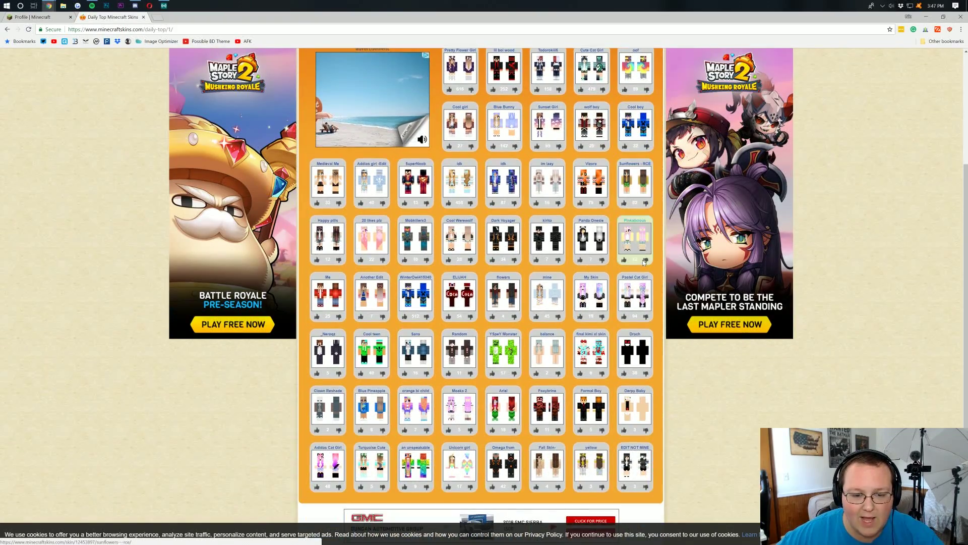
{"action": "left_click", "coordinate": [421, 181]}
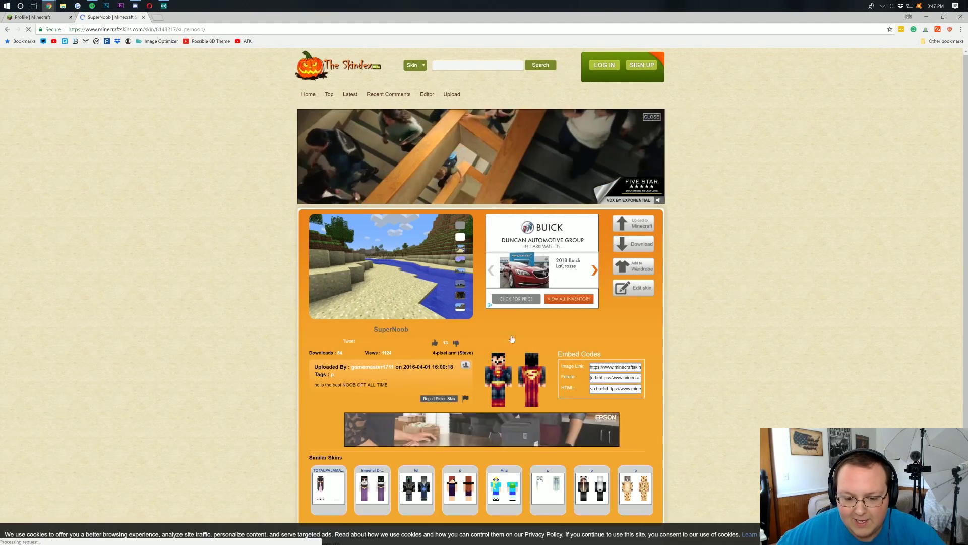
{"action": "scroll", "coordinate": [511, 339], "scroll_direction": "down", "scroll_amount": 1}
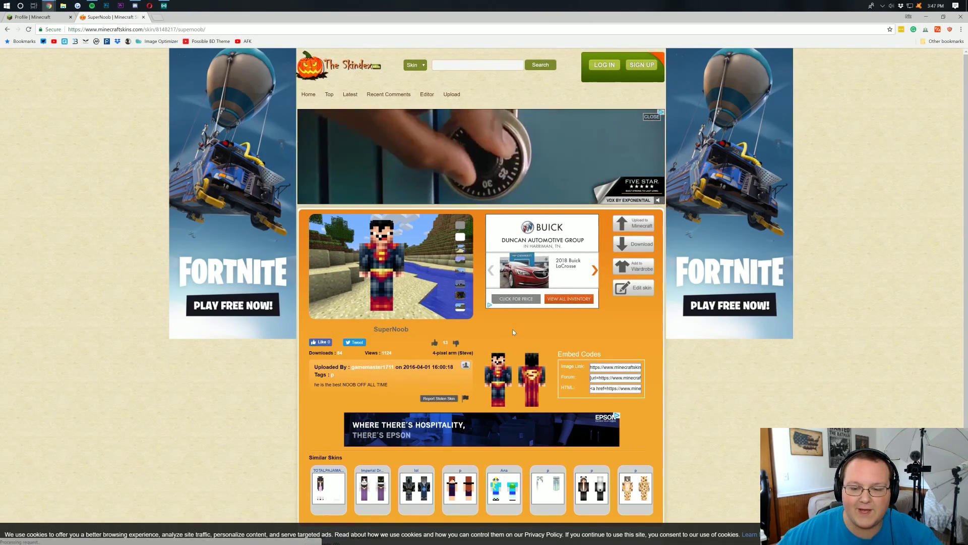
{"action": "left_click", "coordinate": [625, 242]}
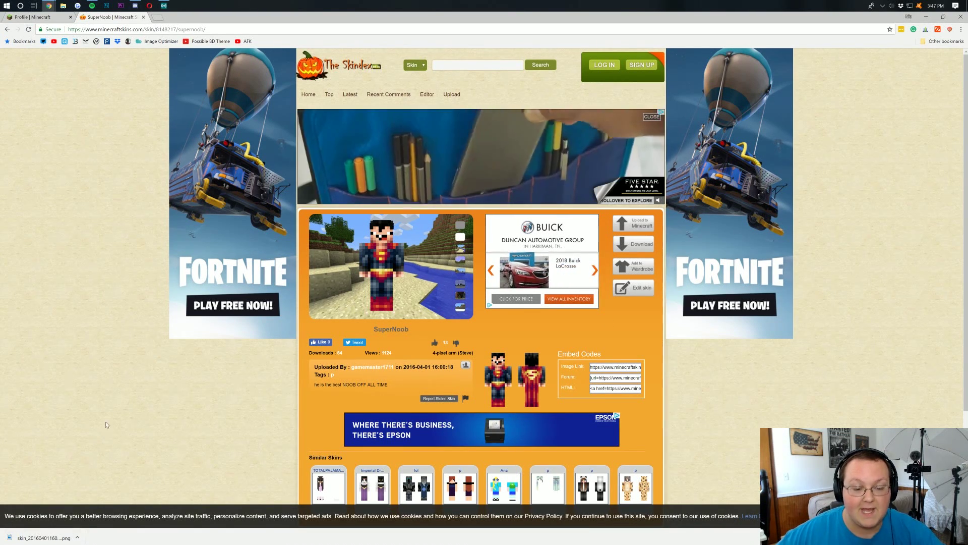
{"action": "left_click", "coordinate": [25, 20]}
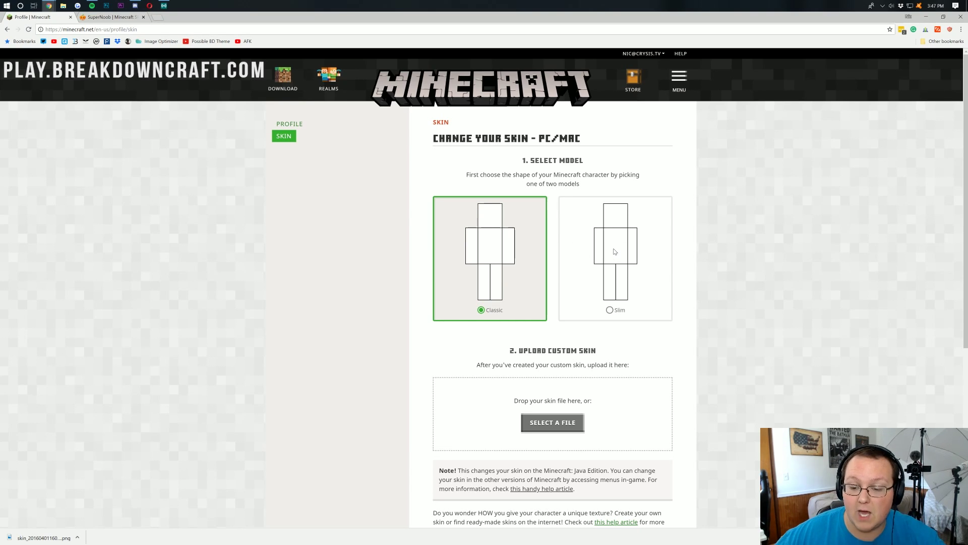
{"action": "left_click", "coordinate": [609, 309]}
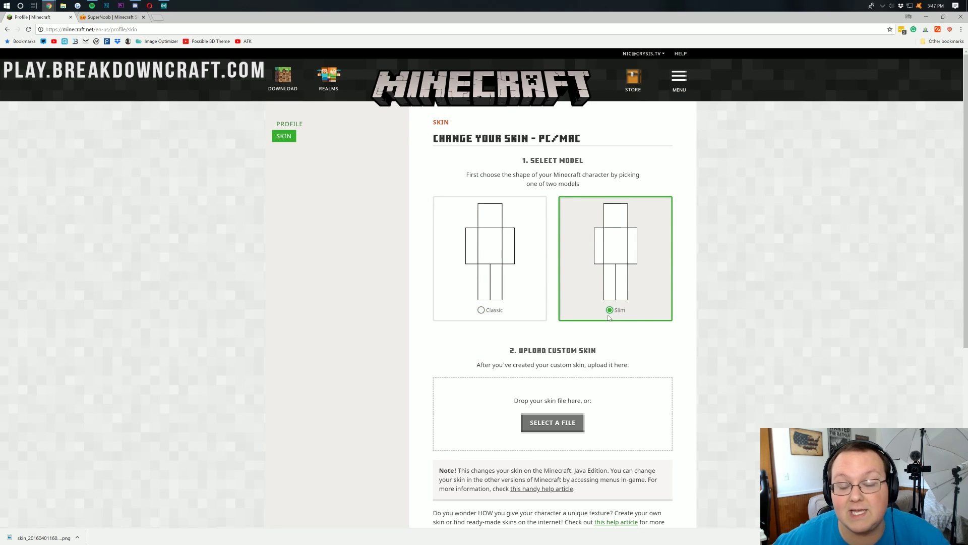
{"action": "left_click", "coordinate": [493, 314]}
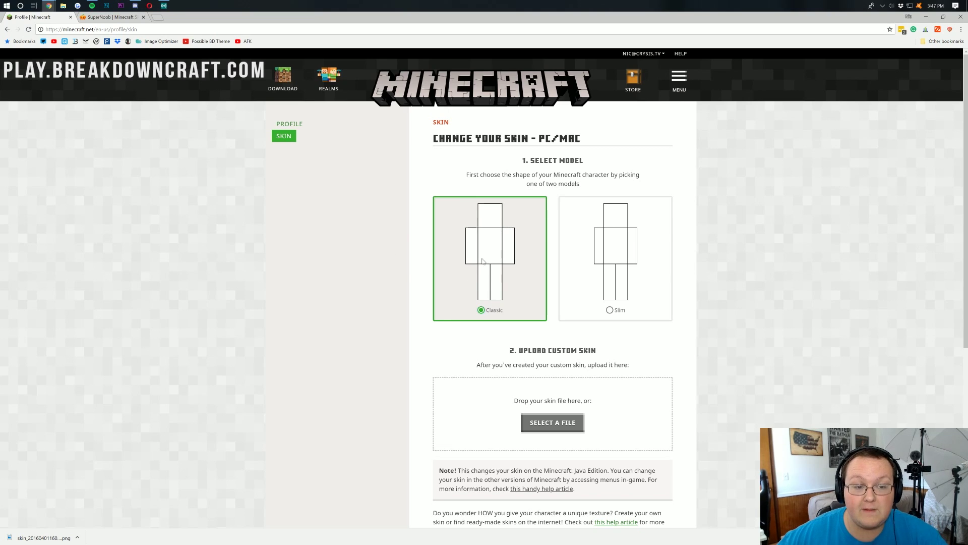
Return to the SuperNoob skin page and scroll through it
{"action": "left_click", "coordinate": [110, 17]}
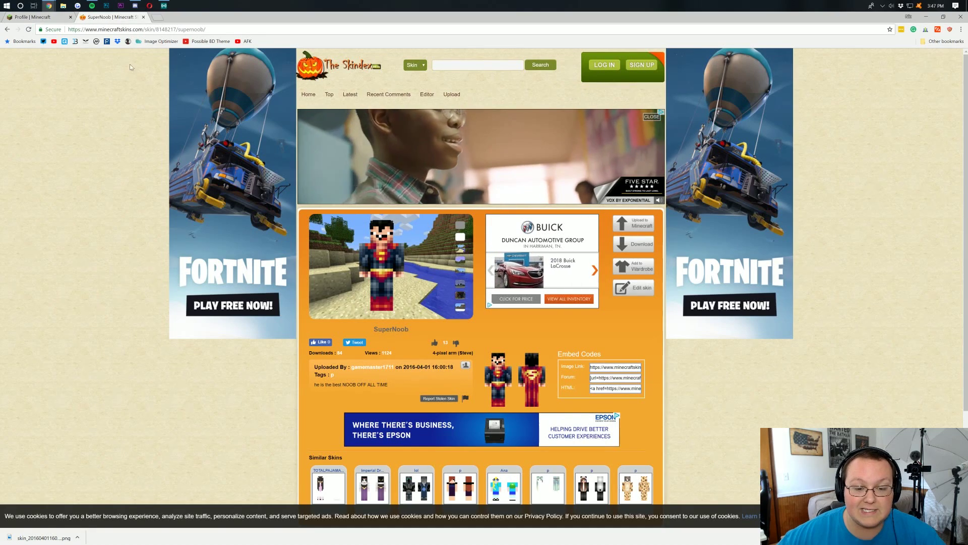
{"action": "scroll", "coordinate": [481, 275], "scroll_direction": "down", "scroll_amount": 1}
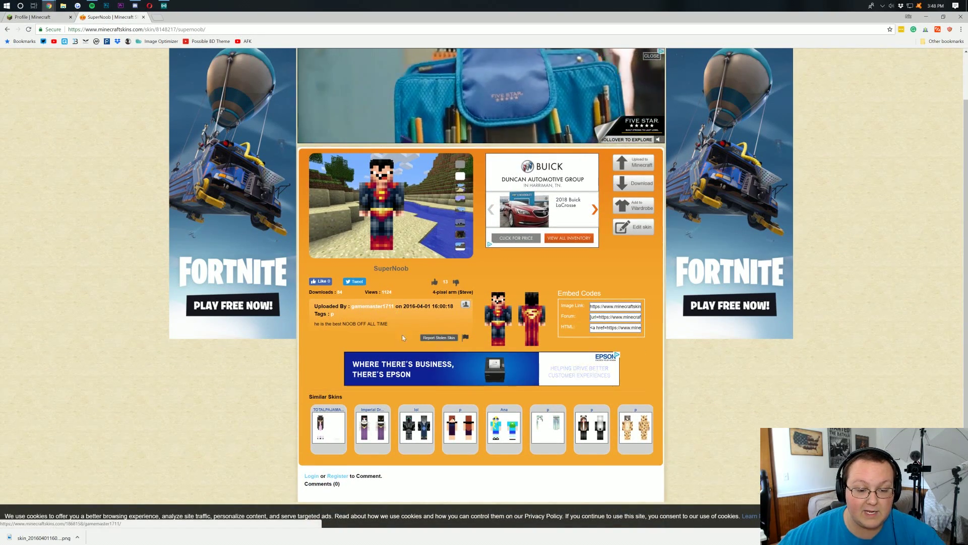
{"action": "scroll", "coordinate": [440, 308], "scroll_direction": "up", "scroll_amount": 1}
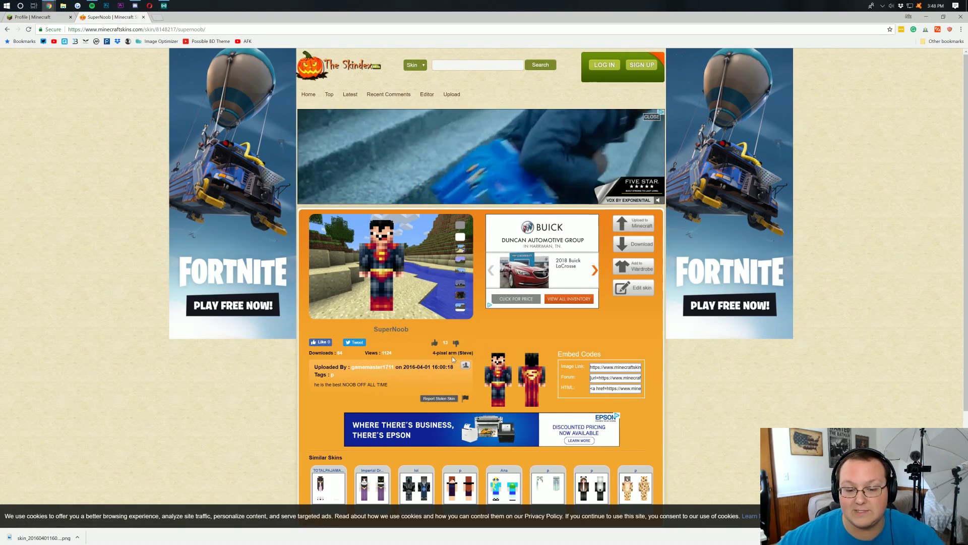
Upload the downloaded skin PNG from the Desktop as the account's new Classic skin
{"action": "left_click", "coordinate": [33, 17]}
{"action": "scroll", "coordinate": [502, 277], "scroll_direction": "down", "scroll_amount": 3}
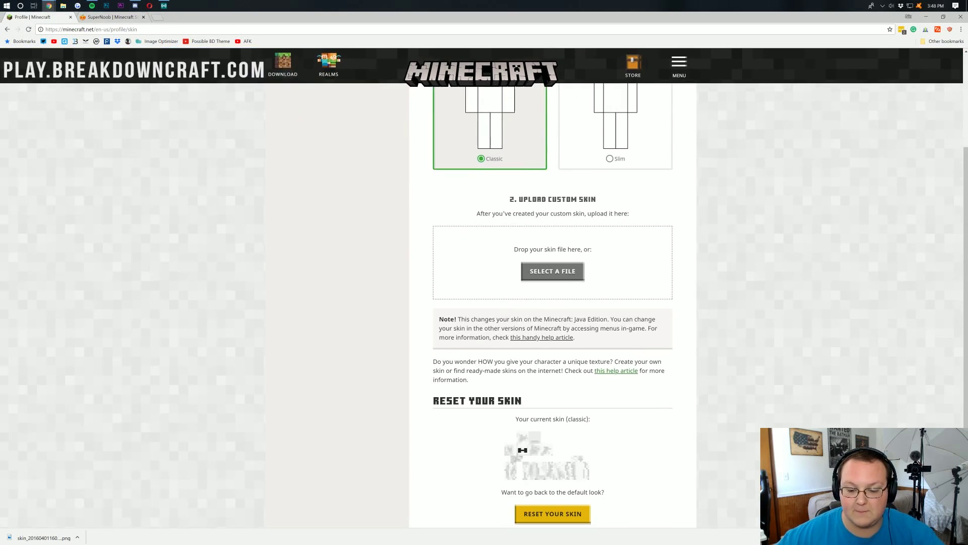
{"action": "left_click", "coordinate": [553, 271]}
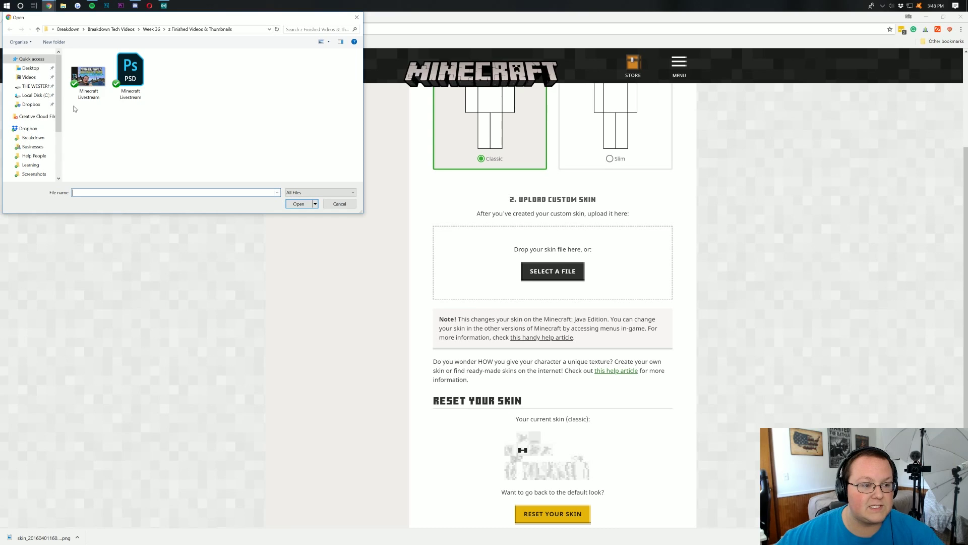
{"action": "left_click", "coordinate": [31, 67]}
{"action": "left_click", "coordinate": [93, 147]}
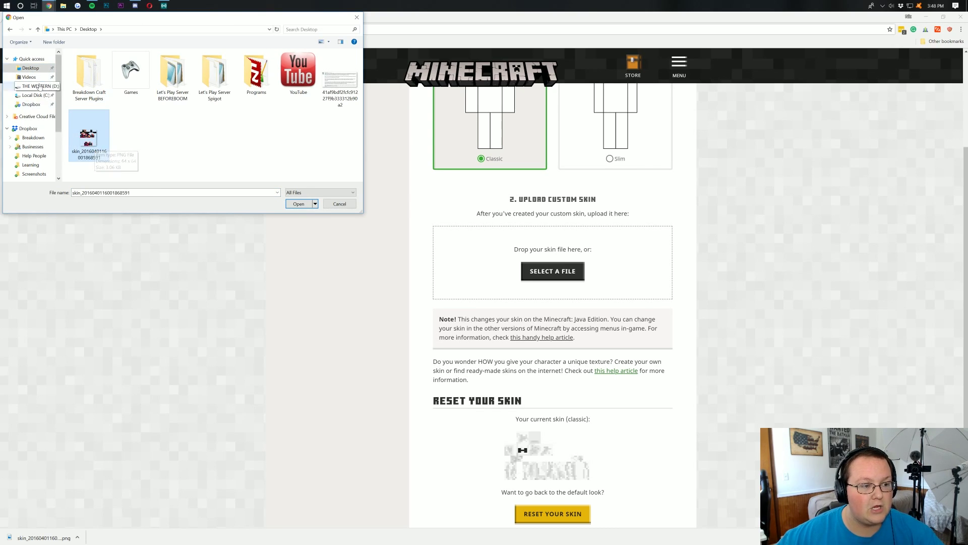
{"action": "double_click", "coordinate": [97, 141]}
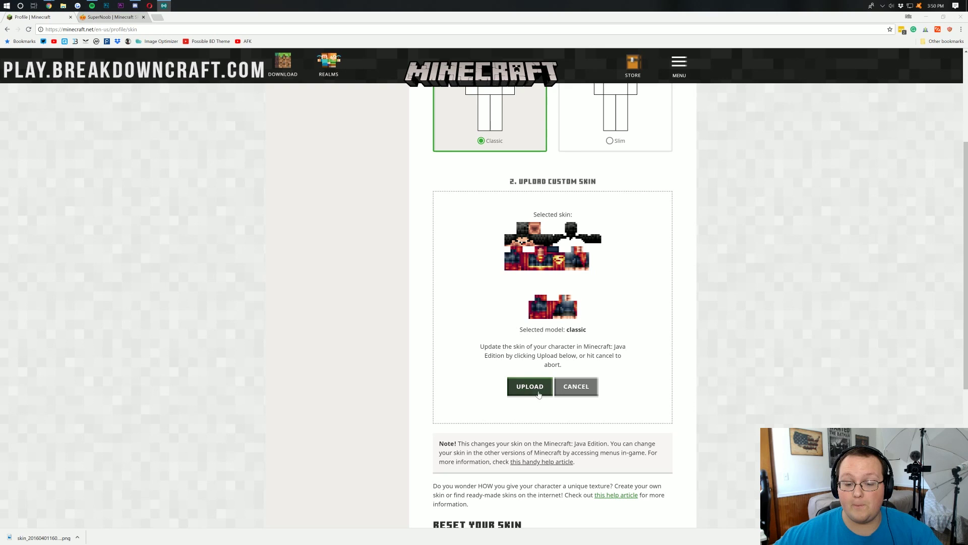
{"action": "left_click", "coordinate": [538, 394]}
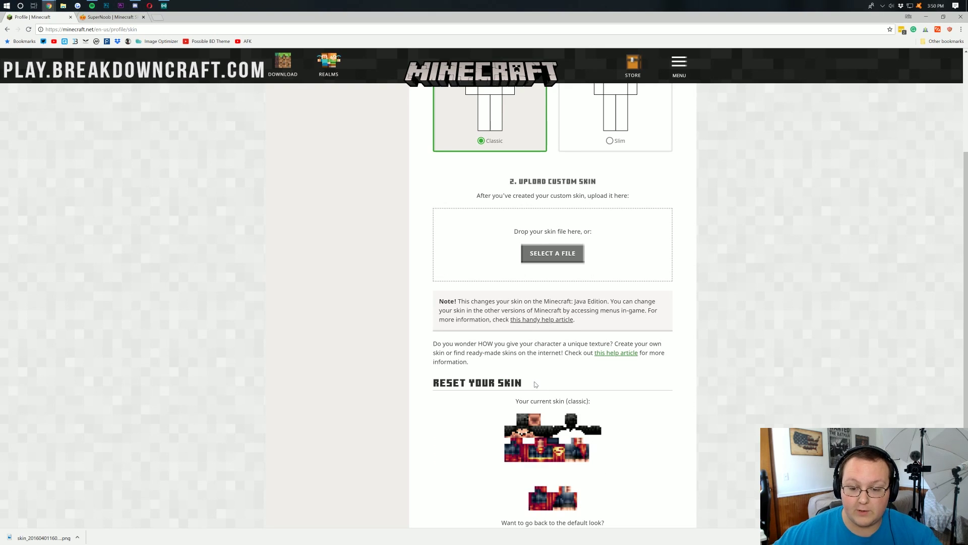
{"action": "scroll", "coordinate": [503, 319], "scroll_direction": "down", "scroll_amount": 3}
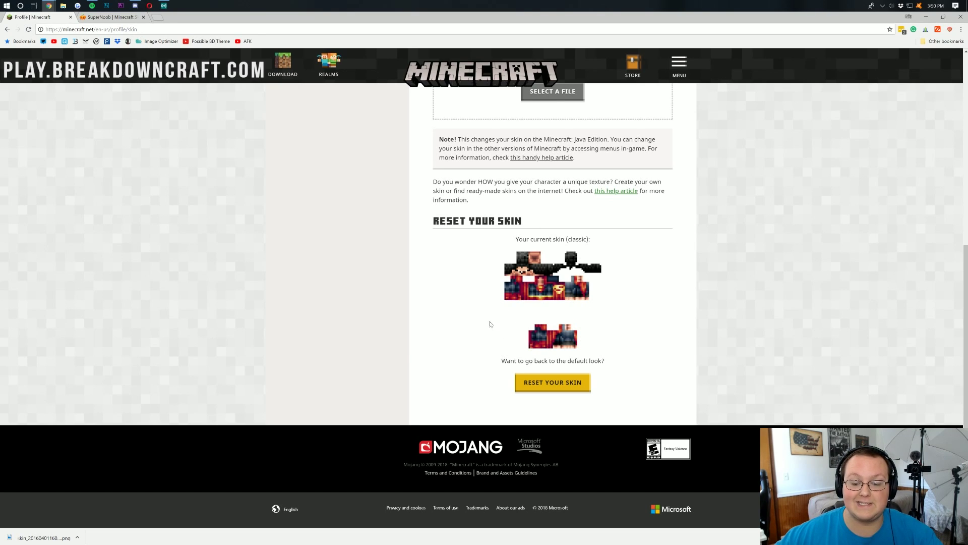
{"action": "scroll", "coordinate": [567, 331], "scroll_direction": "up", "scroll_amount": 6}
{"action": "scroll", "coordinate": [311, 124], "scroll_direction": "down", "scroll_amount": 2}
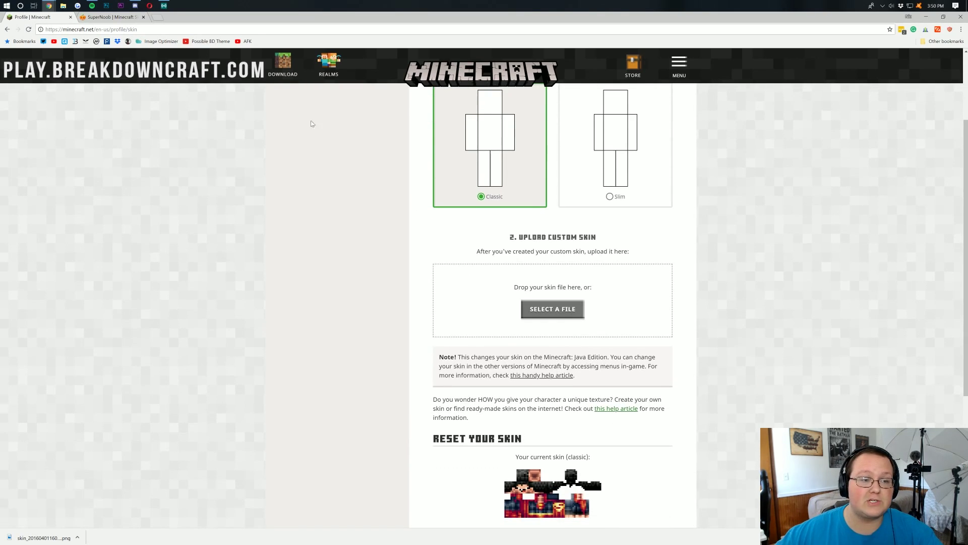
Launch the Minecraft shortcut from the Desktop's Games folder via File Explorer
{"action": "left_click", "coordinate": [63, 6]}
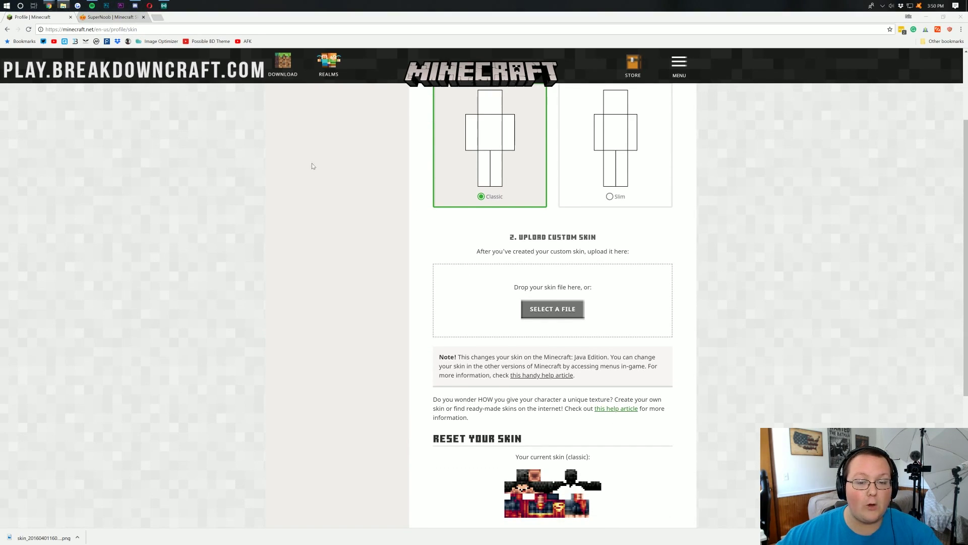
{"action": "left_click", "coordinate": [324, 109]}
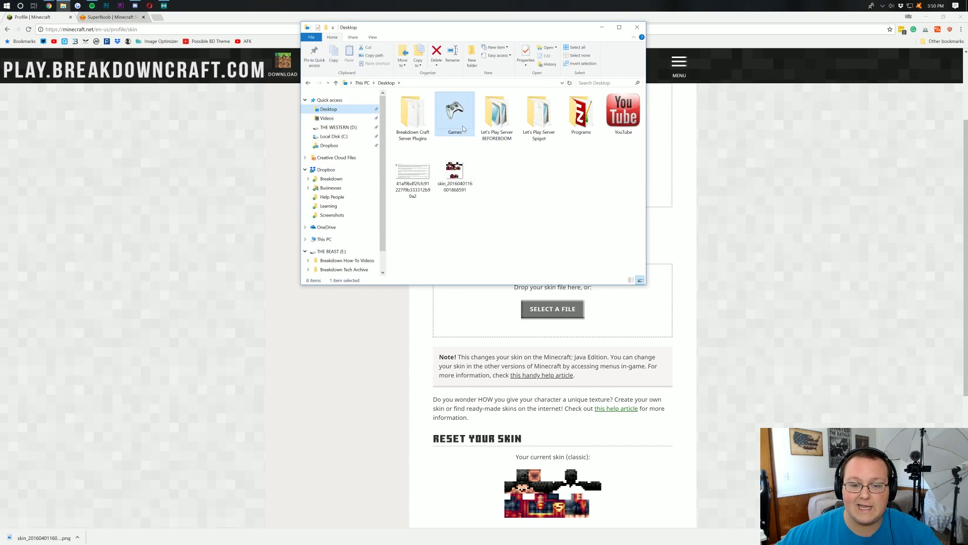
{"action": "double_click", "coordinate": [462, 126]}
{"action": "double_click", "coordinate": [411, 168]}
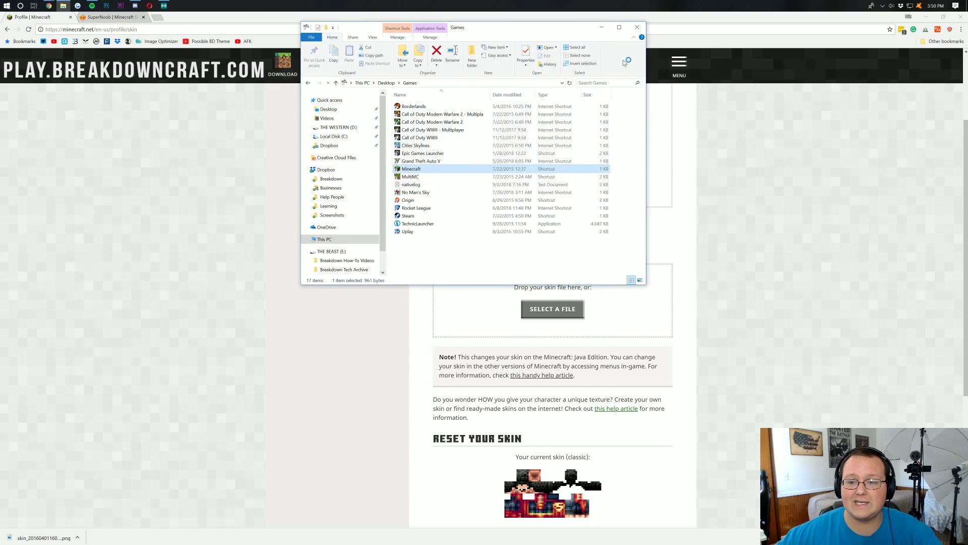
{"action": "left_click", "coordinate": [636, 28]}
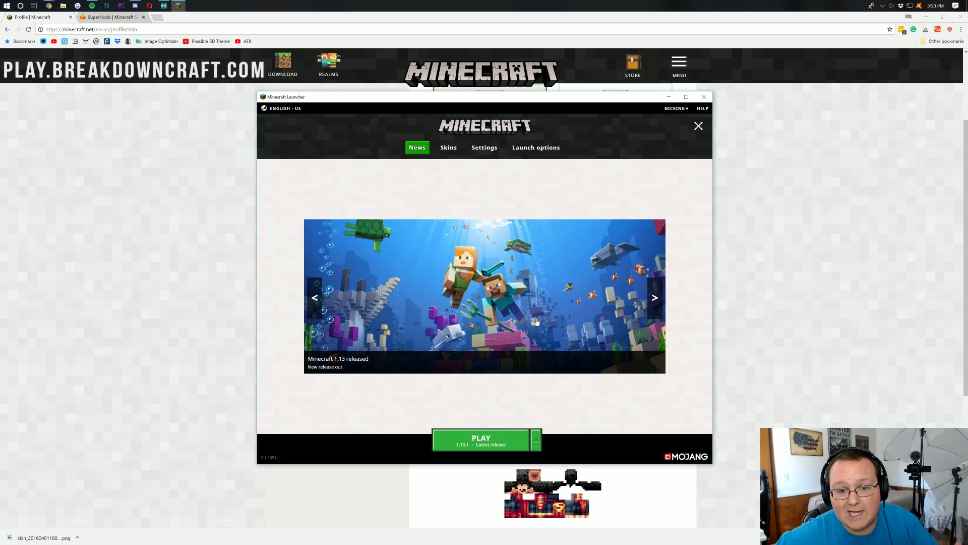
Play the latest release, Minecraft 1.13.1, from the launcher
{"action": "left_click", "coordinate": [473, 440]}
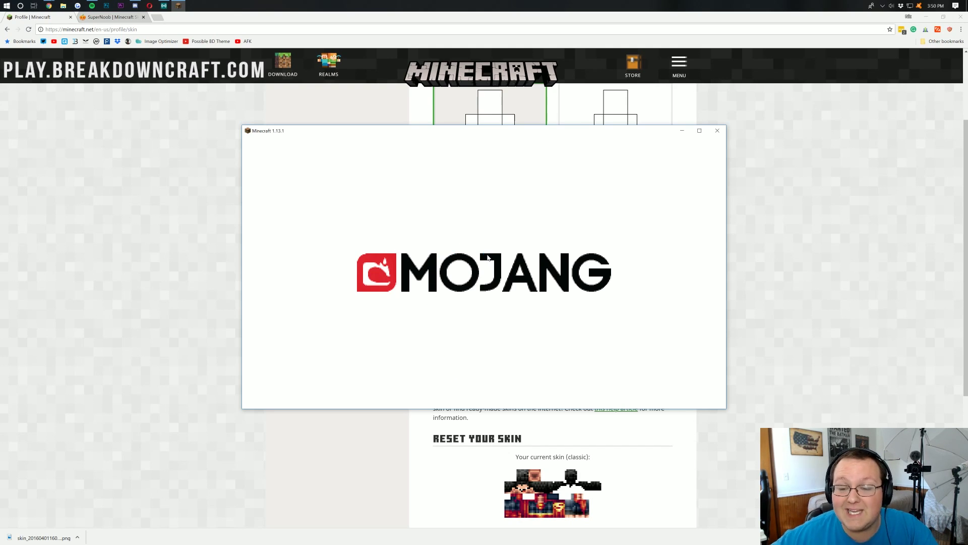
Join Breakdown Craft from Multiplayer and view the player from the front wearing the Superman skin
{"action": "left_click", "coordinate": [470, 306]}
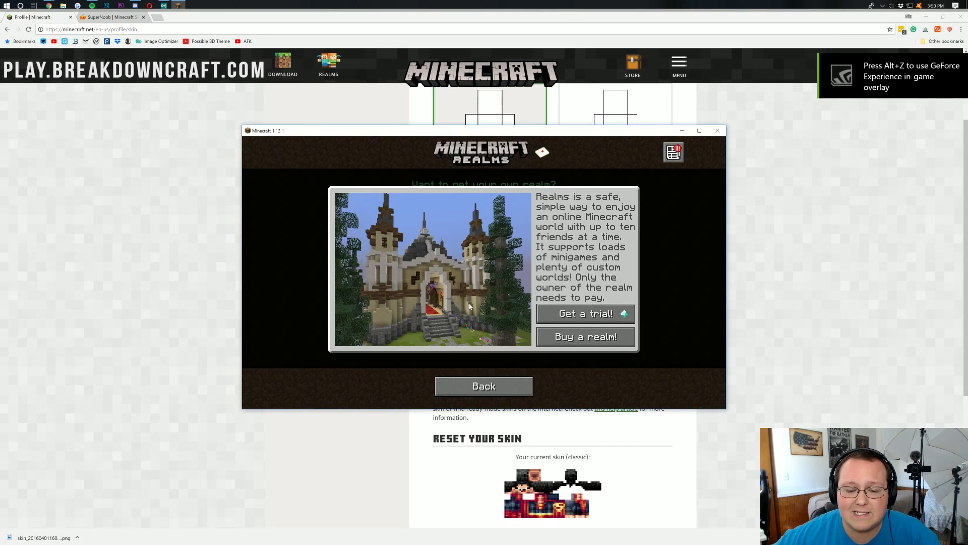
{"action": "left_click", "coordinate": [500, 384]}
{"action": "left_click", "coordinate": [482, 282]}
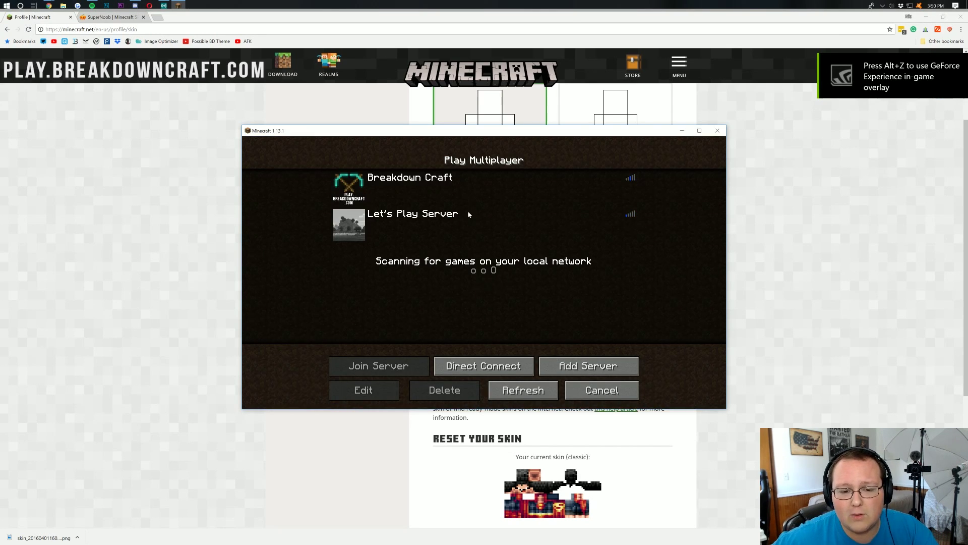
{"action": "left_click", "coordinate": [454, 183]}
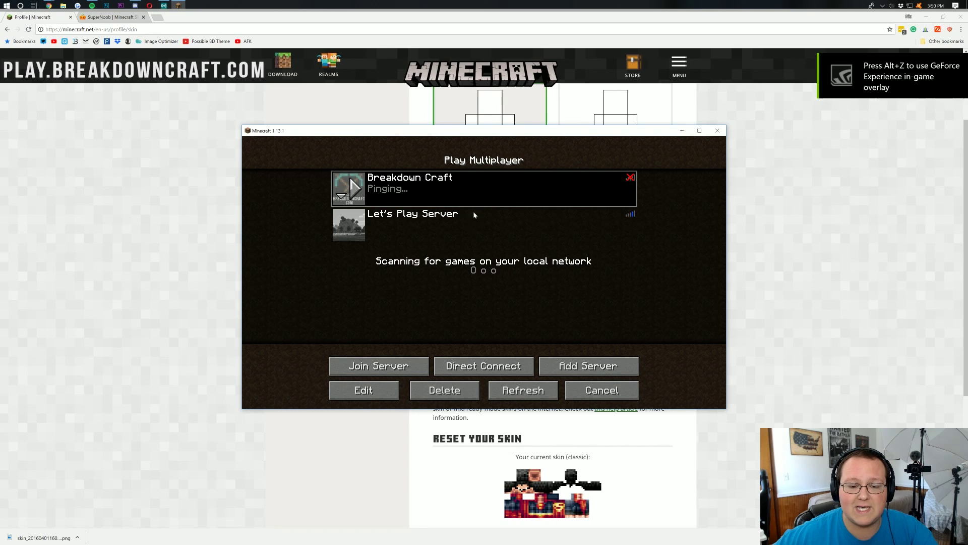
{"action": "left_click", "coordinate": [356, 188]}
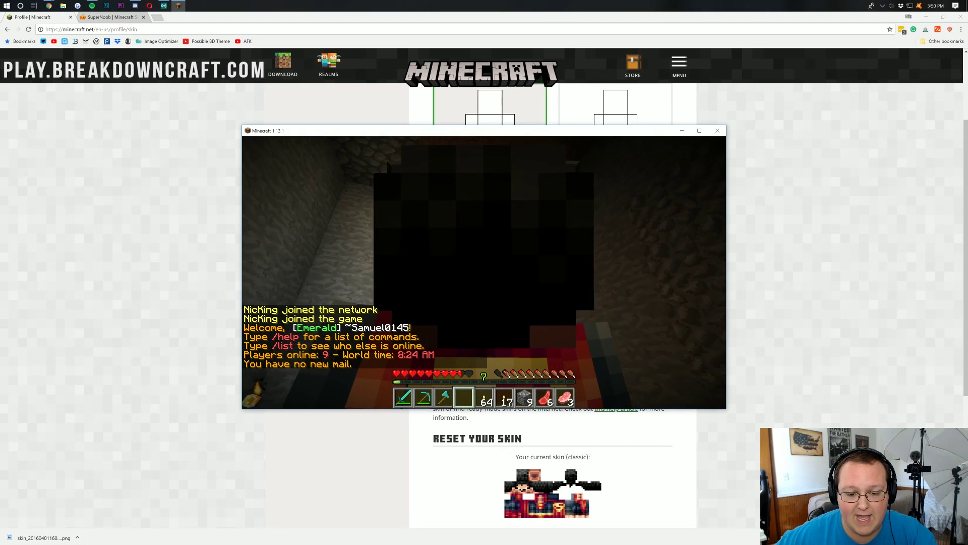
{"action": "key", "text": "F5"}
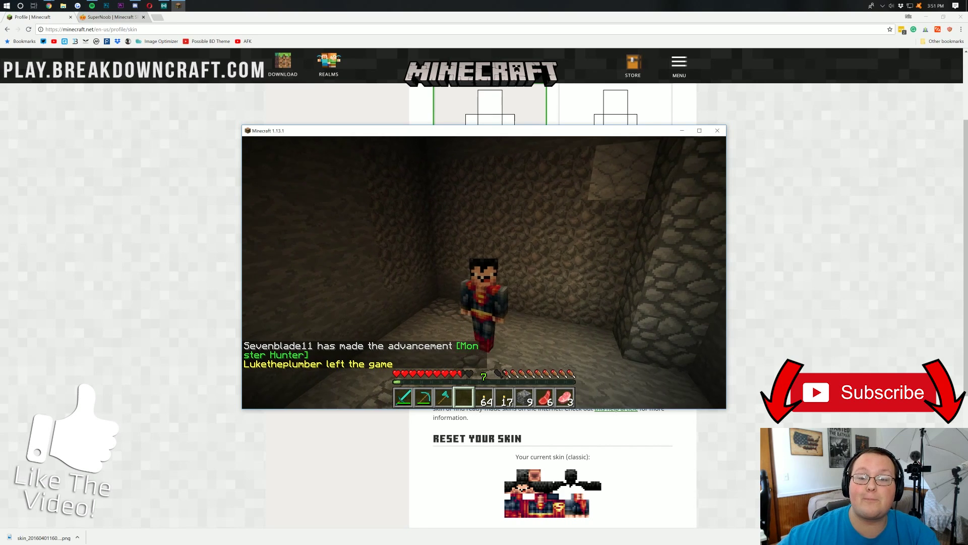
{"action": "key", "text": "Tab"}
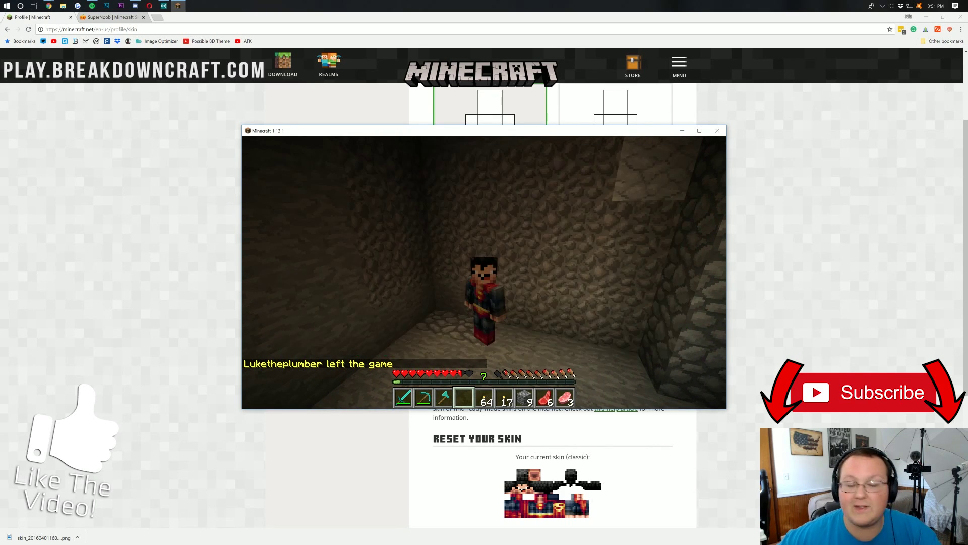